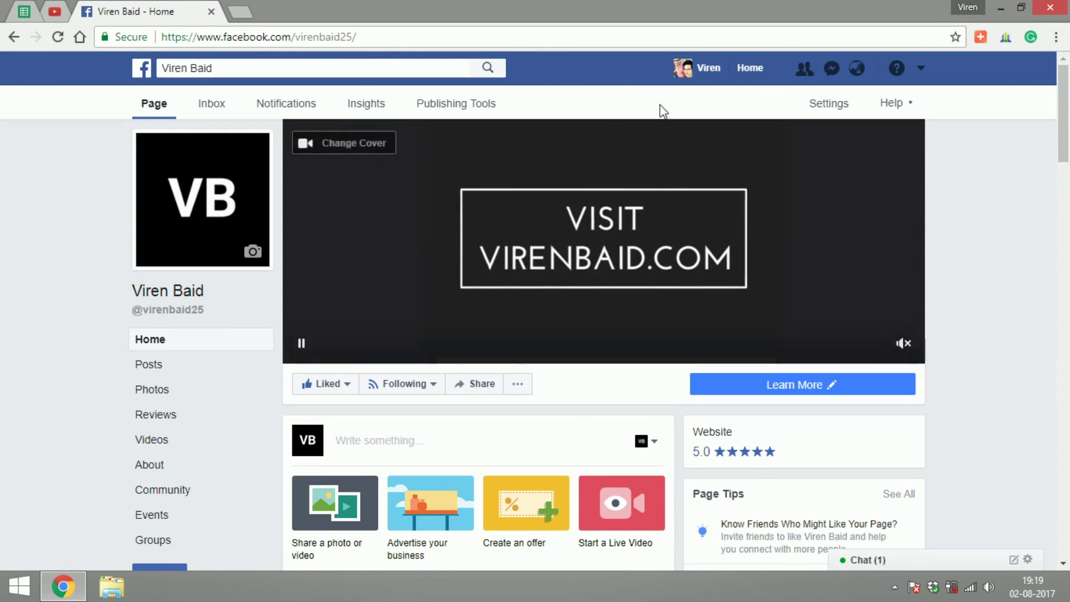
Go to the ads management overview and start creating a new campaign.
click(921, 78)
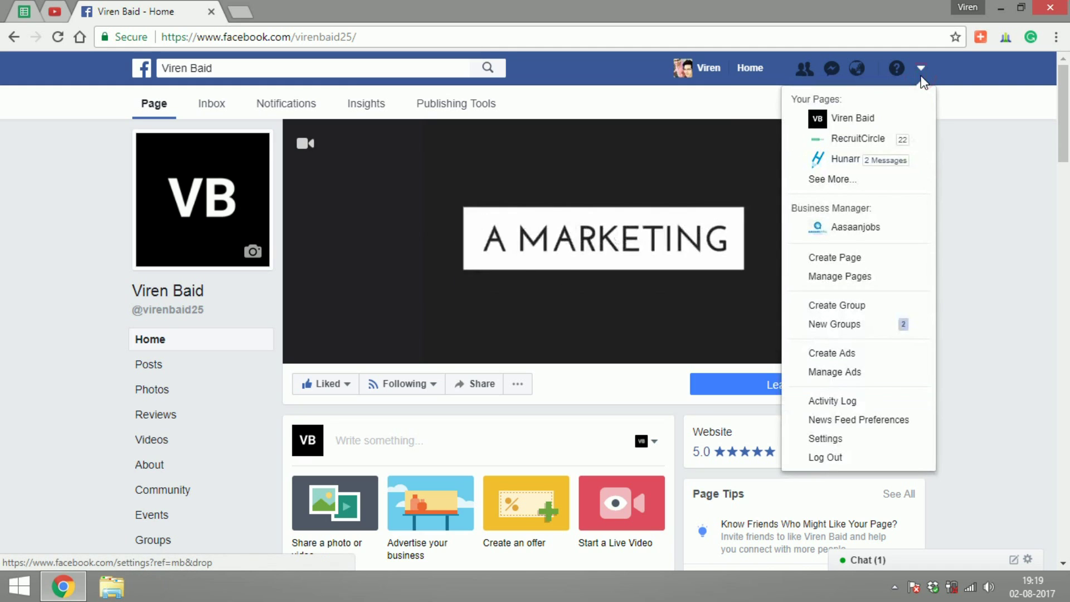
click(857, 373)
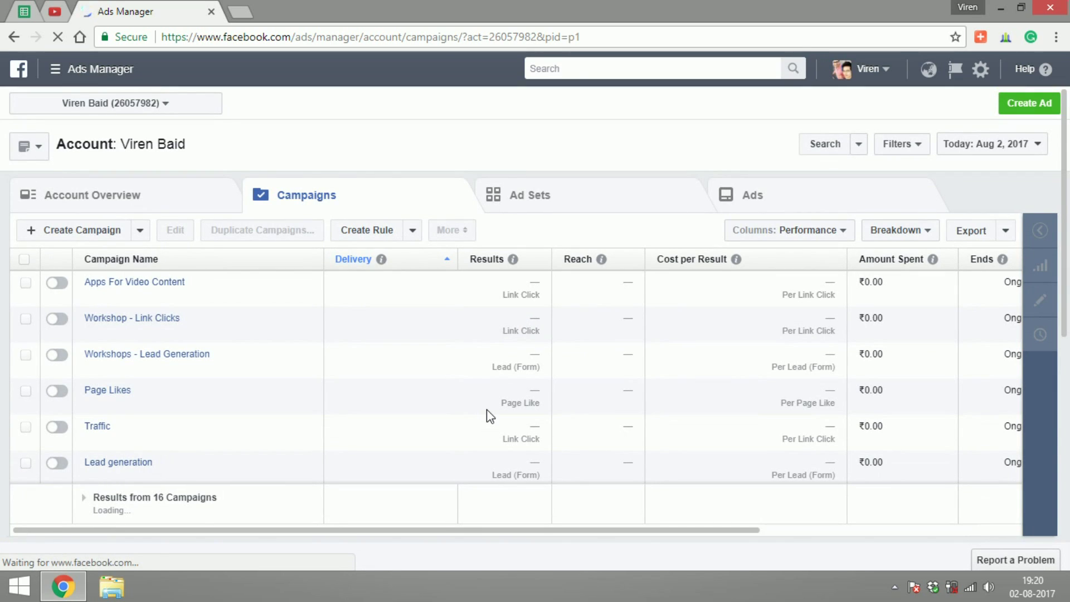
click(89, 229)
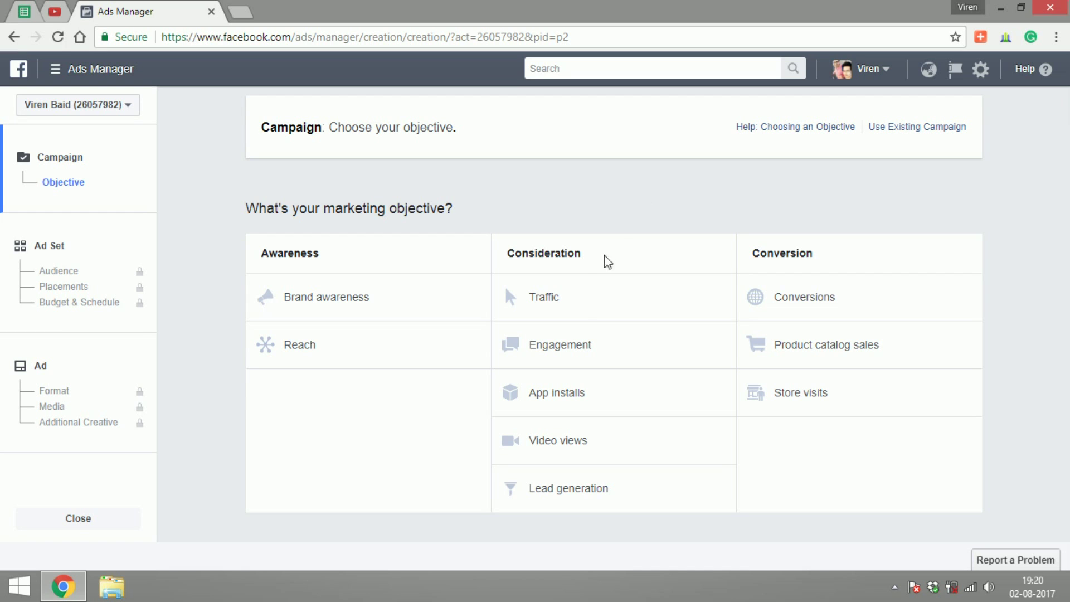
Choose the Traffic objective and name the campaign 'Instagram Stories Tutorial'.
click(582, 301)
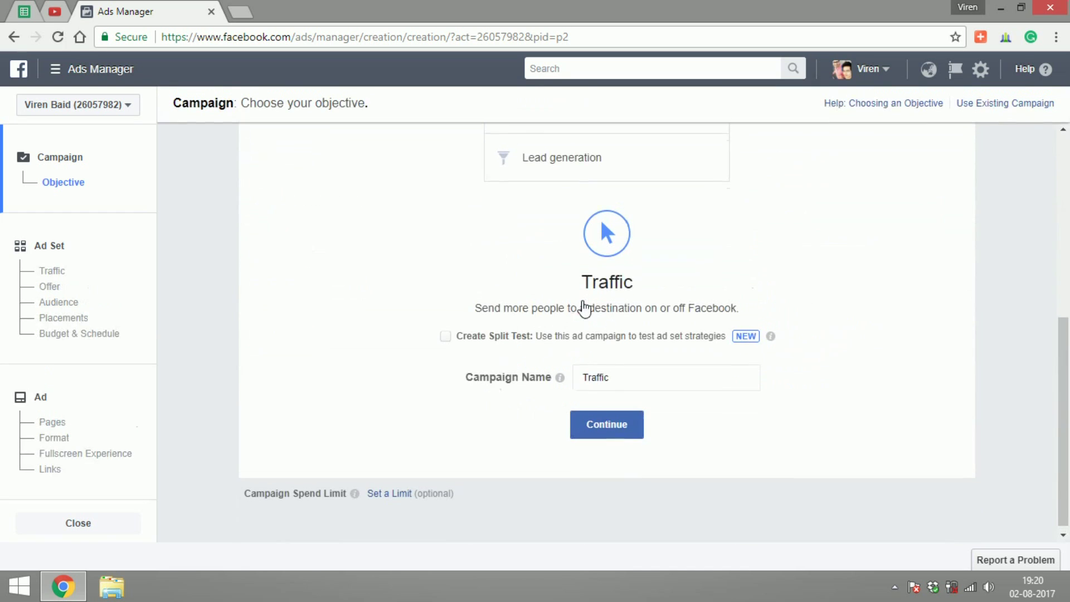
click(489, 378)
text(Instagram Stories Tutorial)
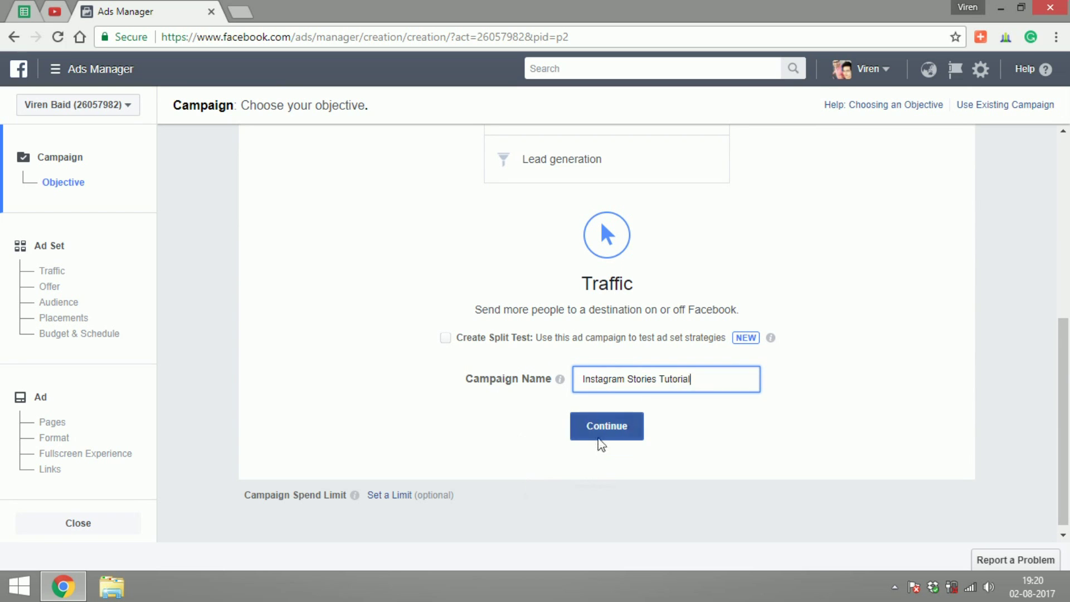
click(599, 437)
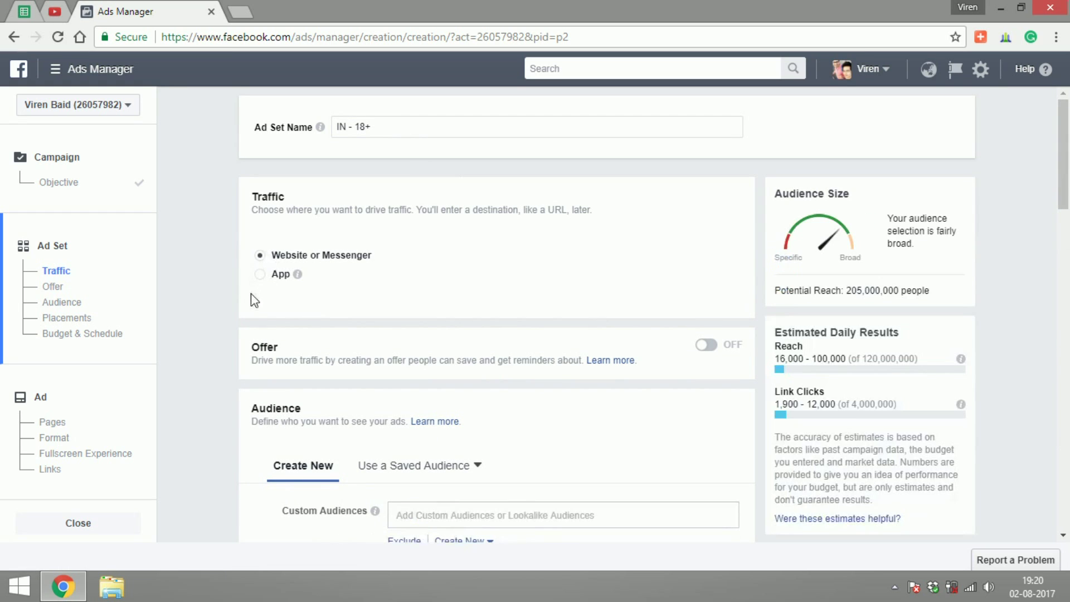
Target Mumbai instead of India as the ad set location.
scroll(218, 362, down, 2)
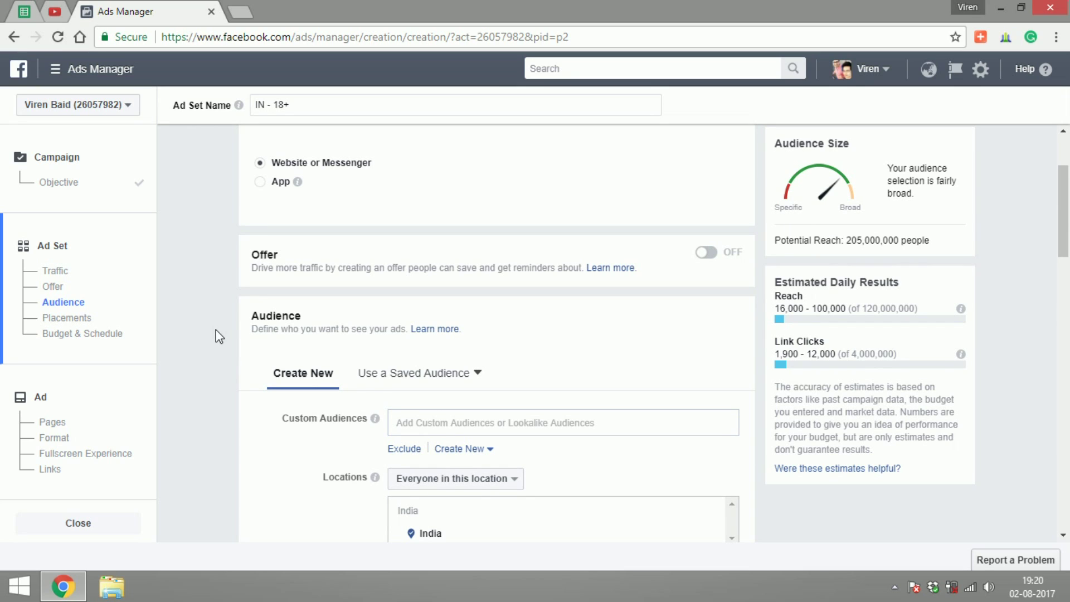
scroll(216, 330, down, 5)
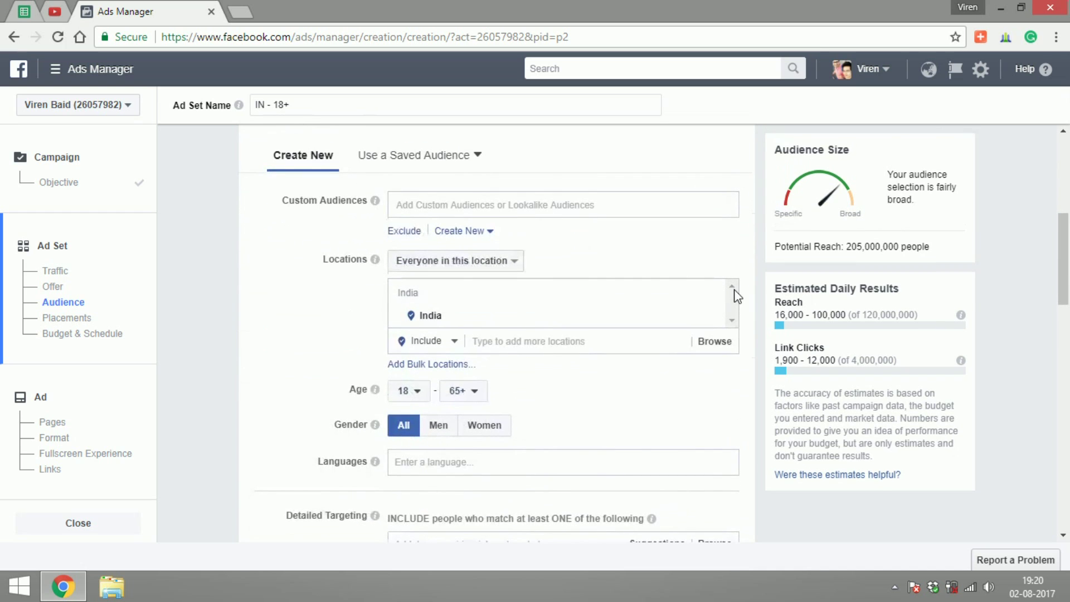
mouse_move(711, 297)
click(712, 296)
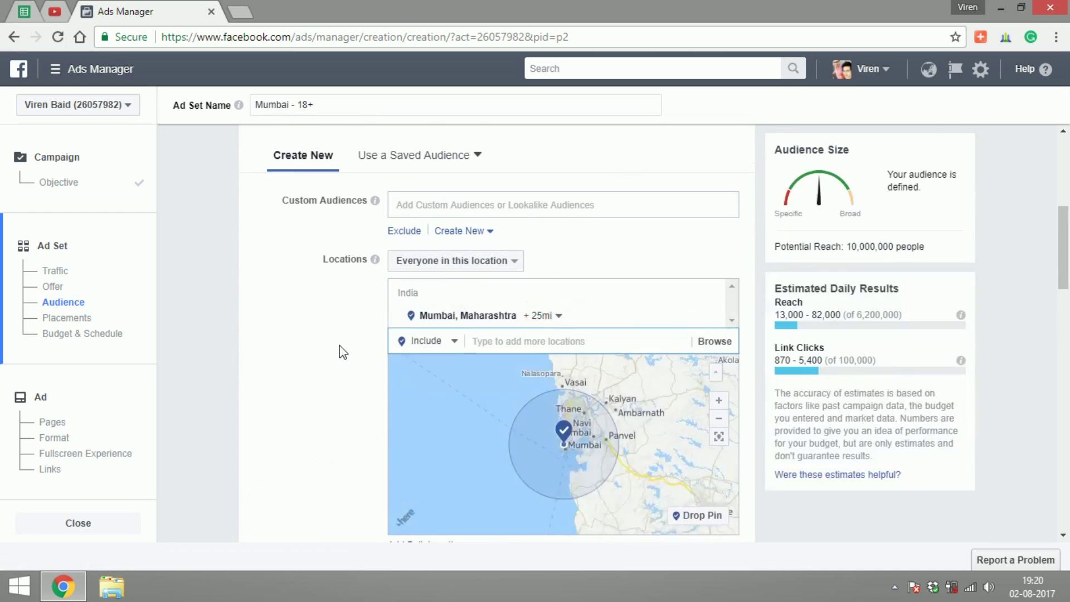
scroll(340, 345, down, 5)
click(468, 232)
scroll(475, 426, up, 2)
Limit the audience to ages 18–35 and add English as the language.
right_click(463, 334)
key(Escape)
scroll(485, 362, up, 3)
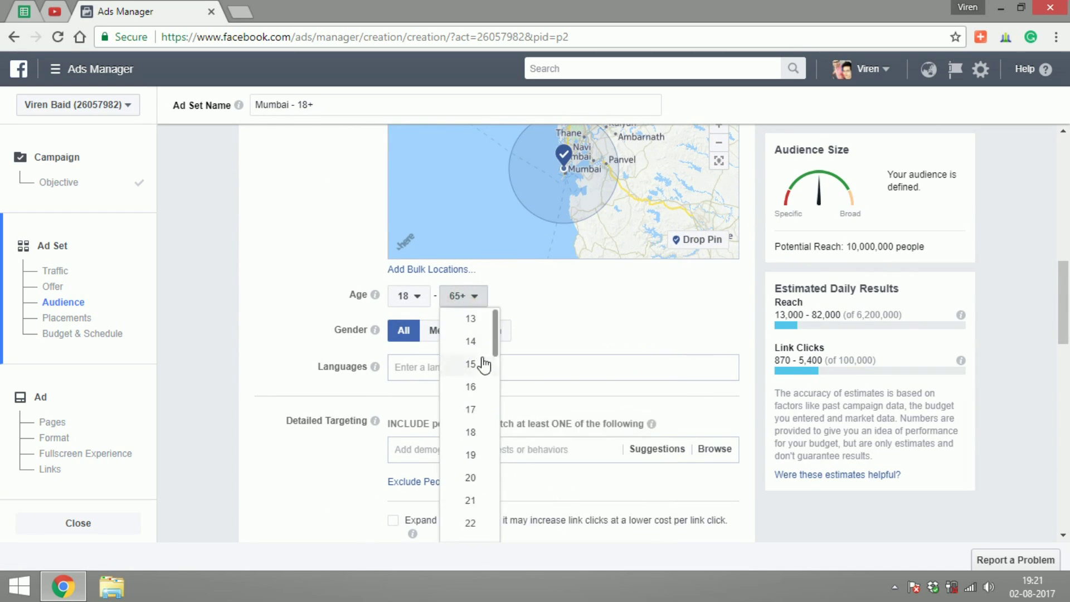
scroll(475, 411, down, 3)
click(471, 359)
click(395, 368)
Add Behaviors > Travel > Frequent International Travelers to detailed targeting.
click(427, 390)
scroll(427, 379, down, 3)
click(502, 347)
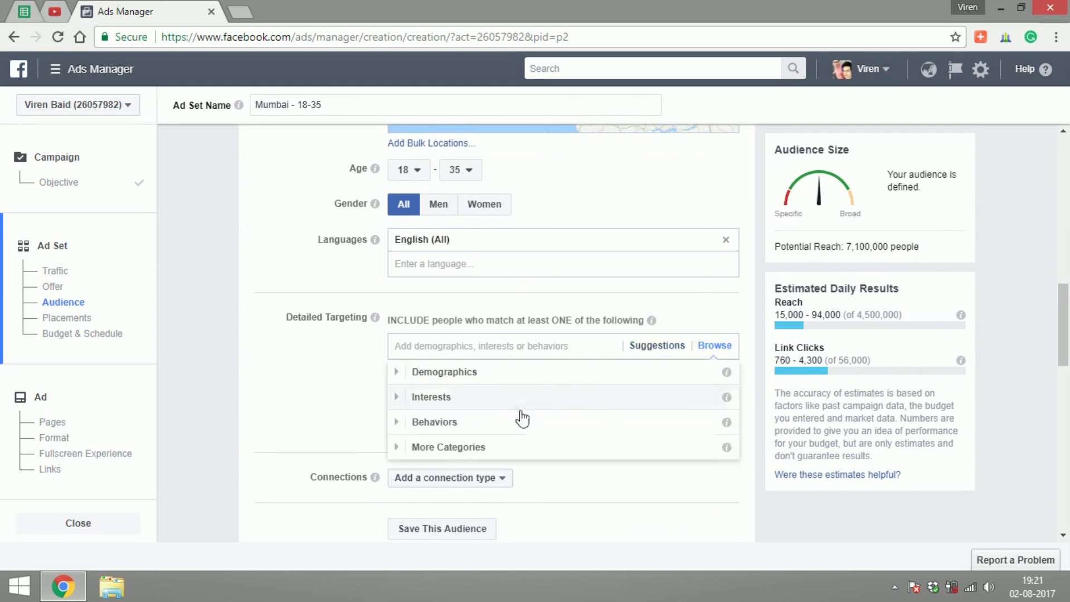
click(522, 415)
click(435, 306)
click(723, 447)
click(325, 395)
scroll(326, 394, up, 2)
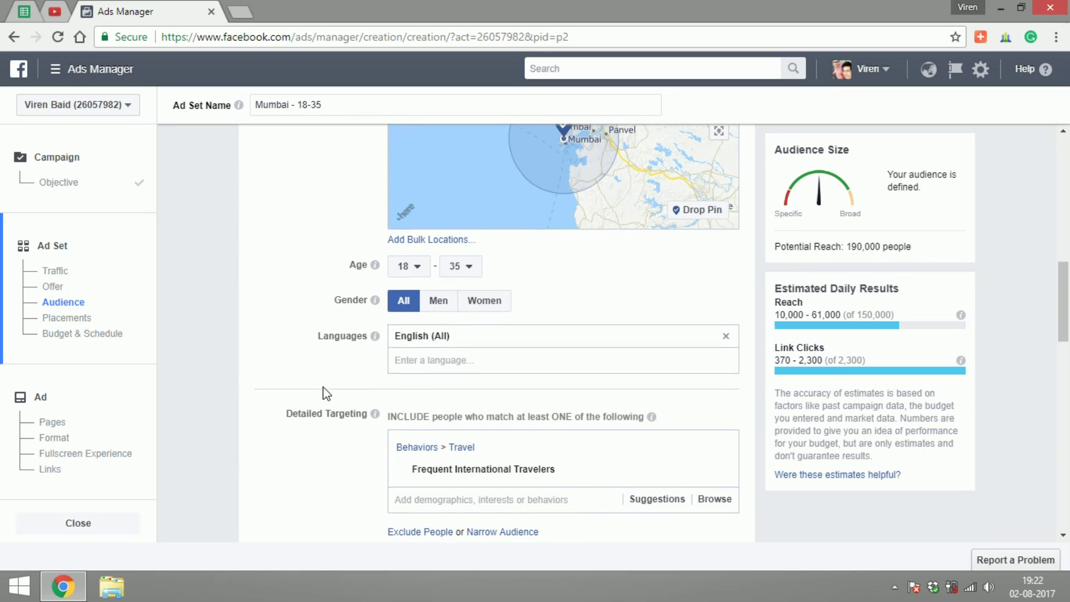
scroll(326, 393, up, 4)
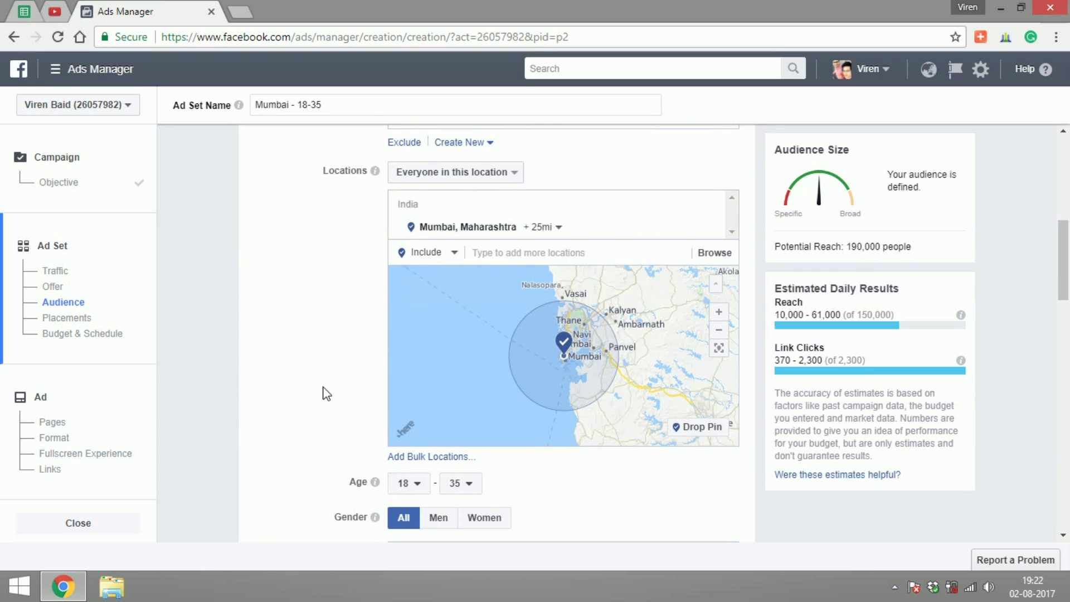
scroll(327, 393, down, 5)
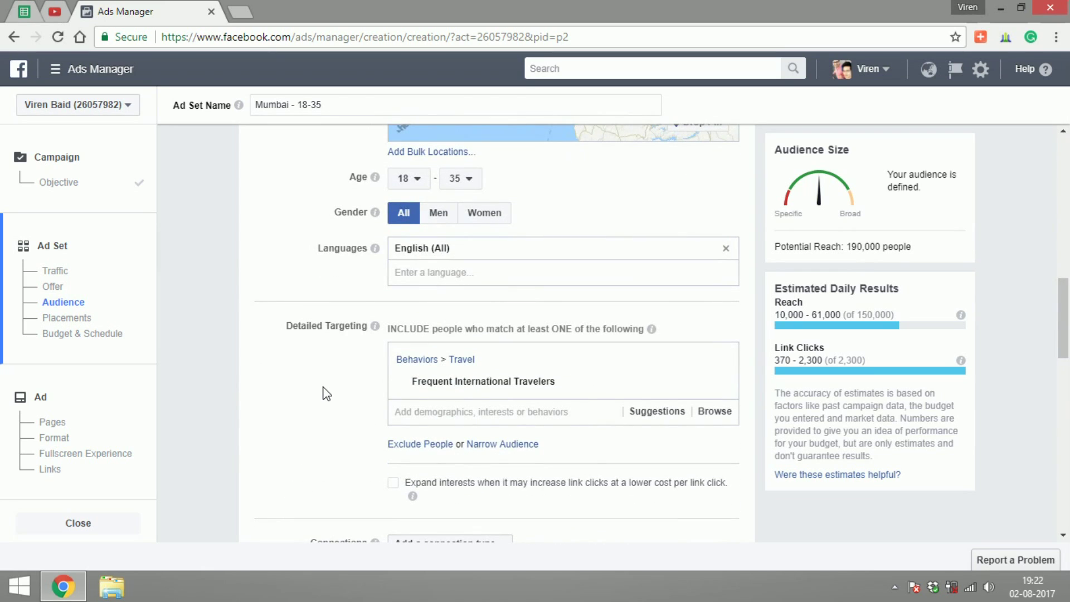
scroll(326, 392, down, 7)
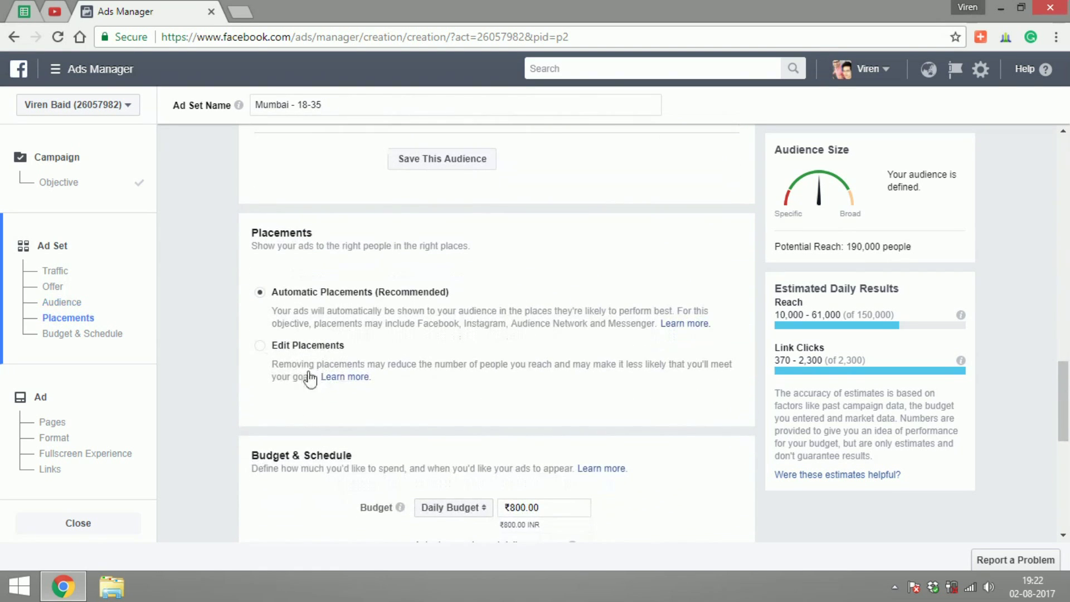
Switch to manual placements and keep only Instagram Stories checked.
click(259, 349)
scroll(379, 401, down, 3)
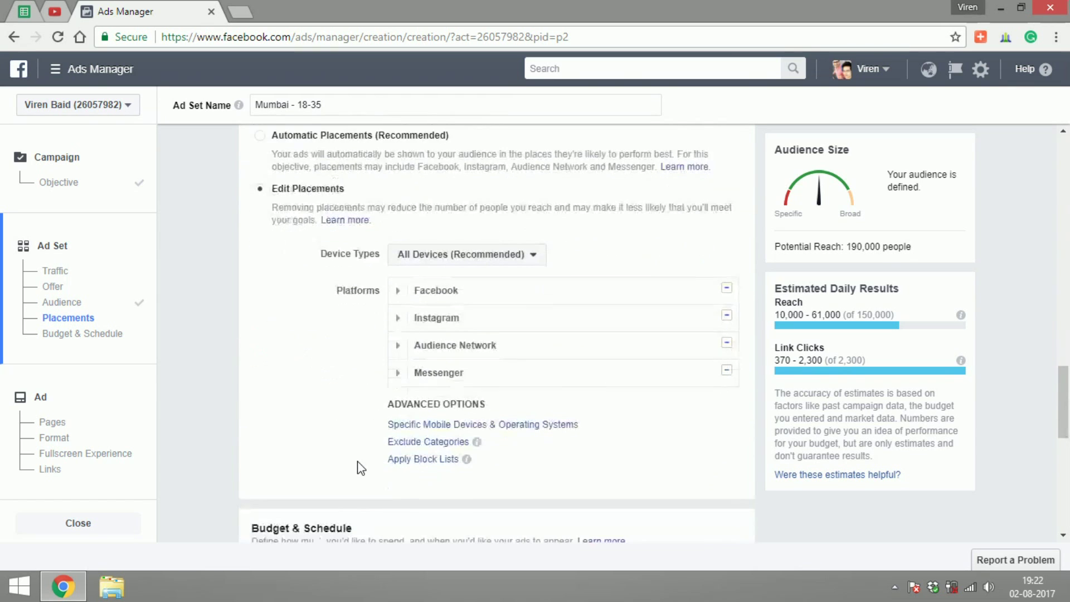
click(398, 310)
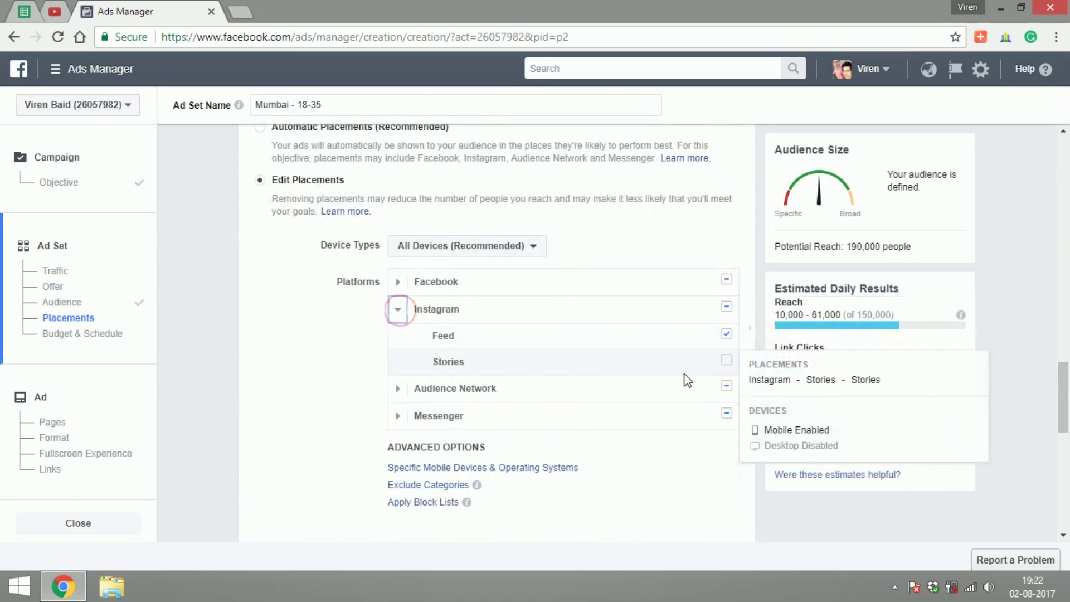
click(725, 362)
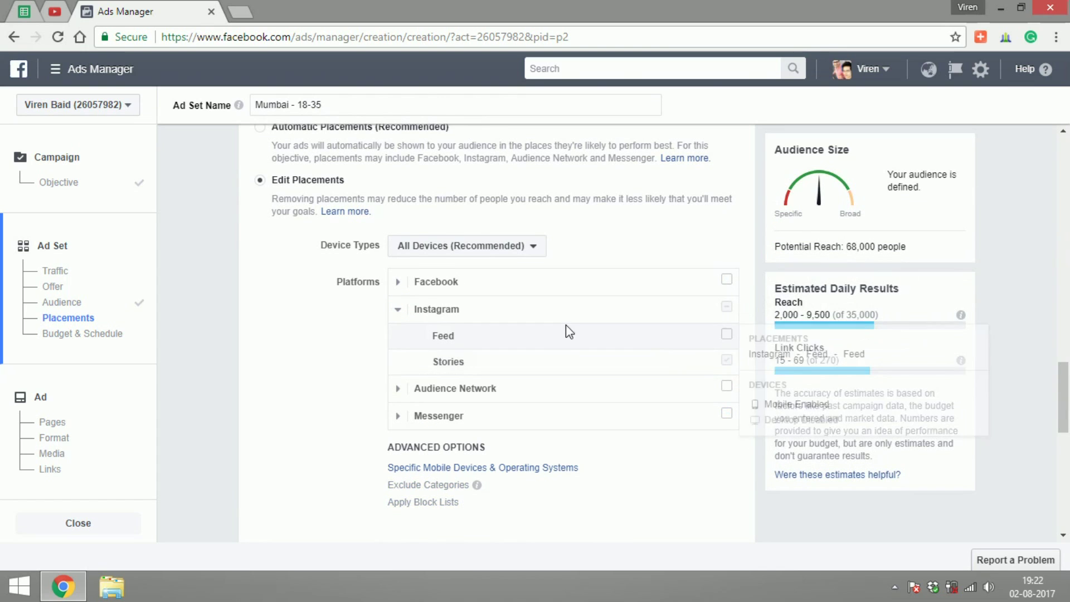
click(399, 282)
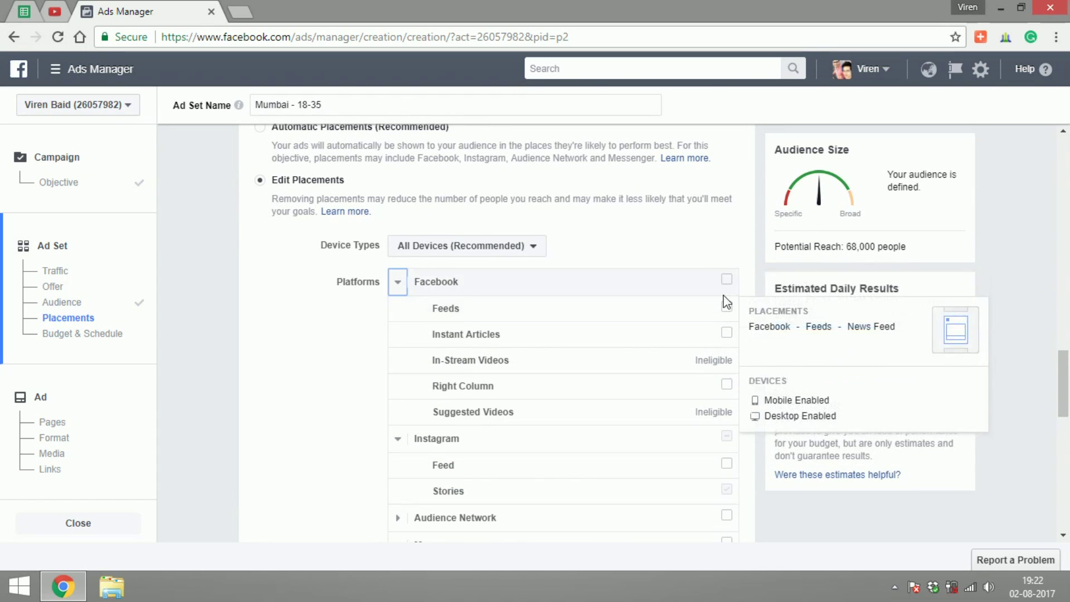
click(397, 282)
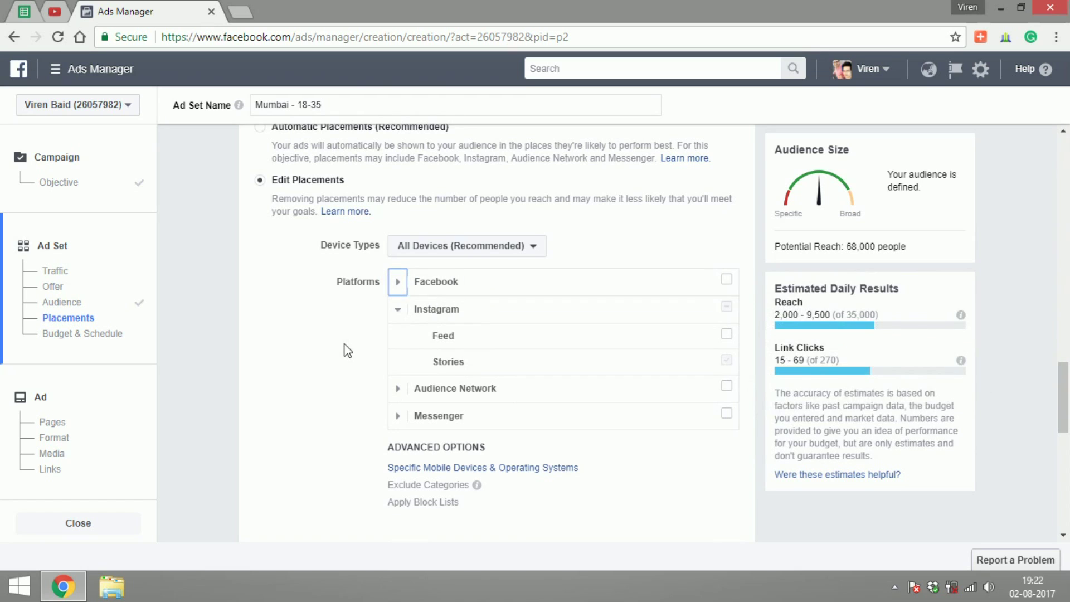
mouse_move(402, 285)
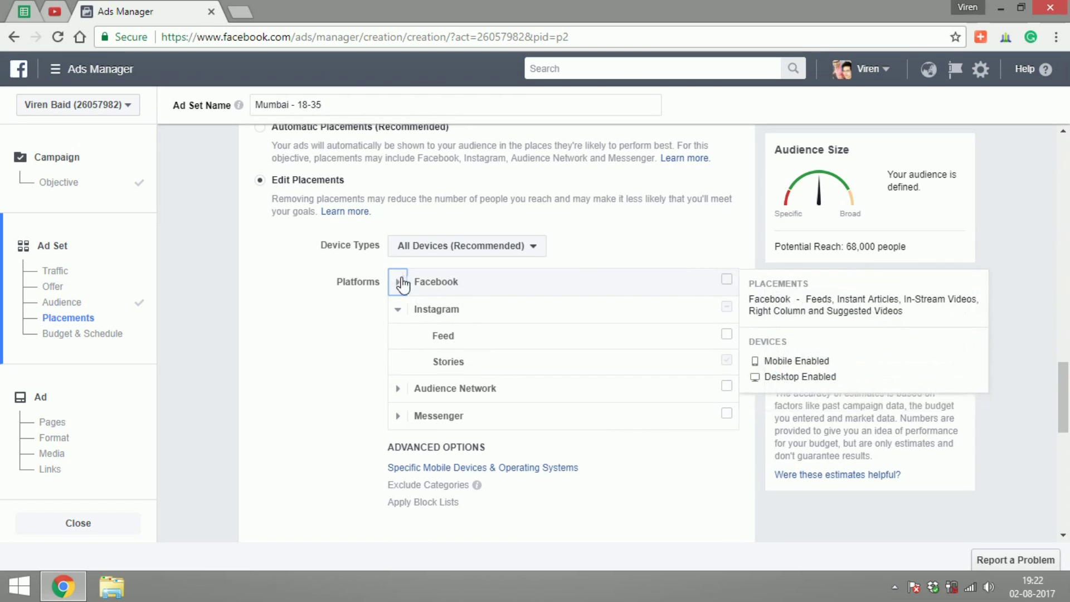
Change the ad set's daily budget from ₹800 to ₹1000.
scroll(335, 413, down, 4)
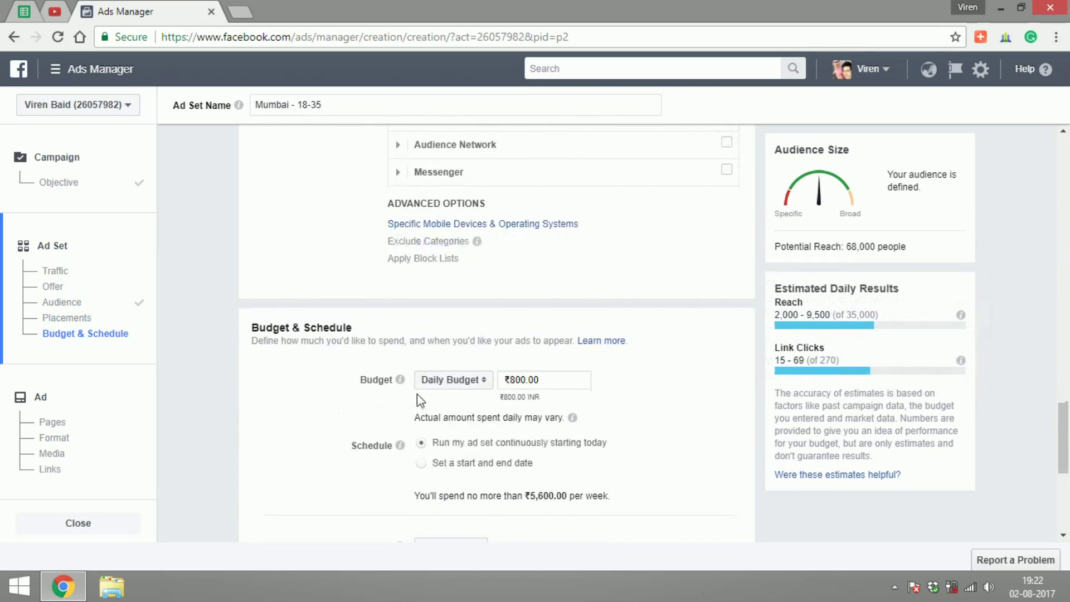
click(513, 380)
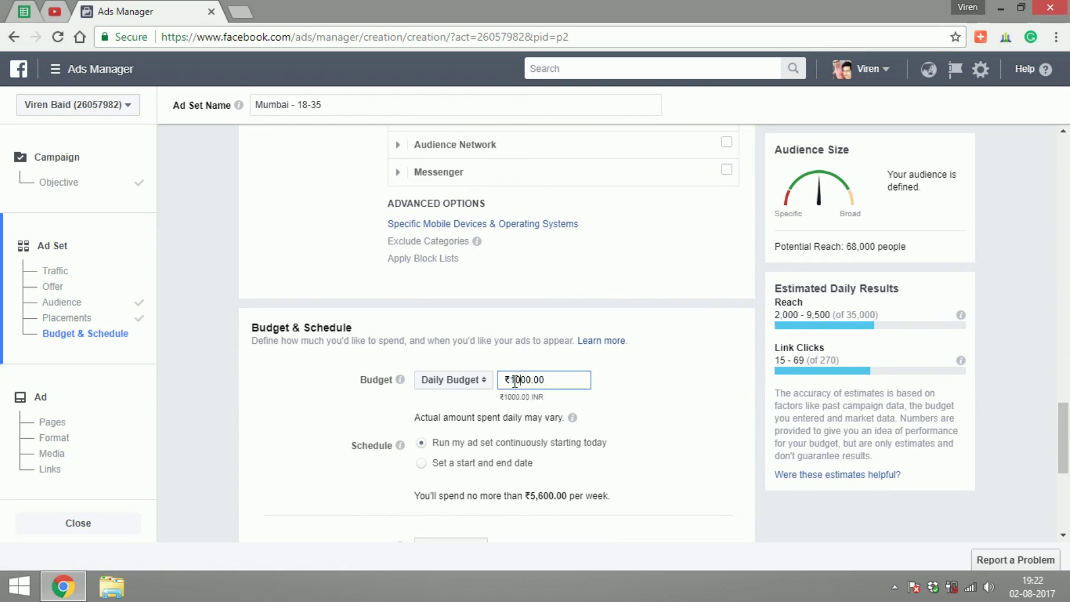
click(305, 478)
Continue from the ad set to the ad creation page.
scroll(725, 408, down, 4)
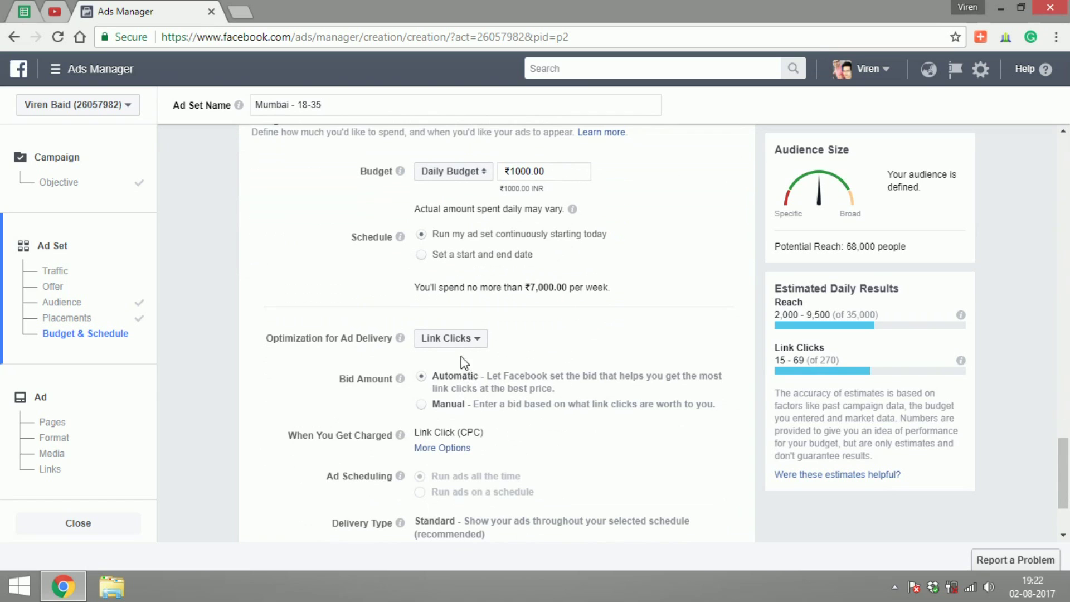
scroll(446, 363, down, 1)
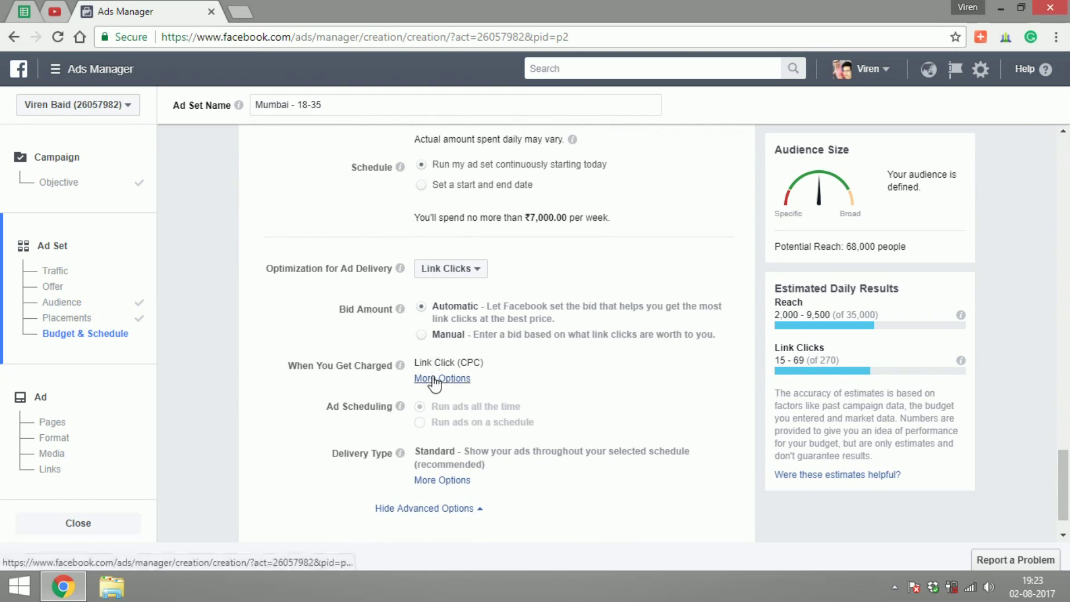
scroll(435, 382, down, 1)
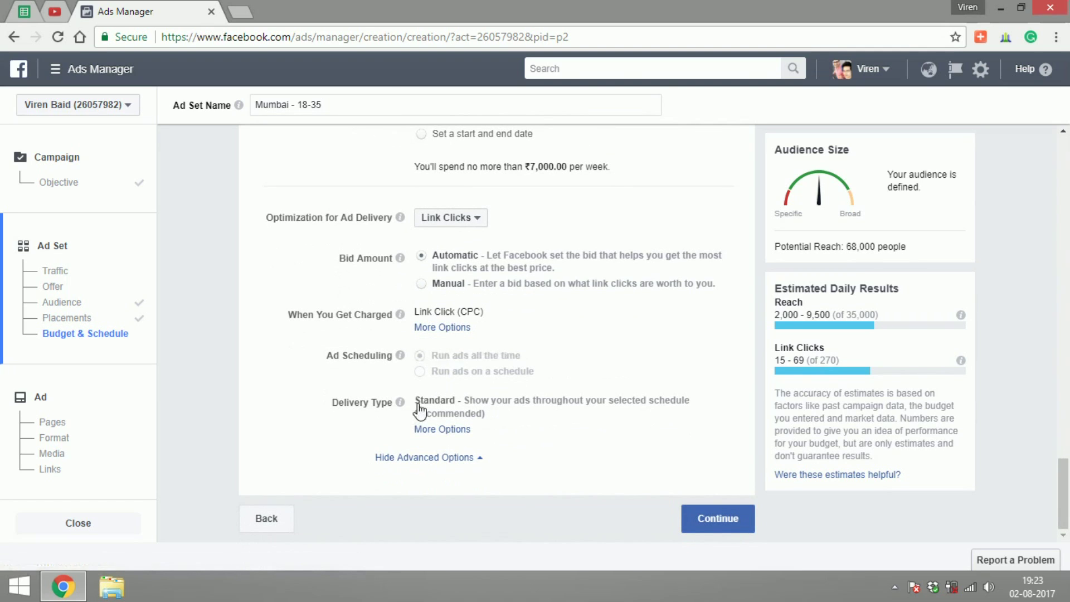
click(704, 518)
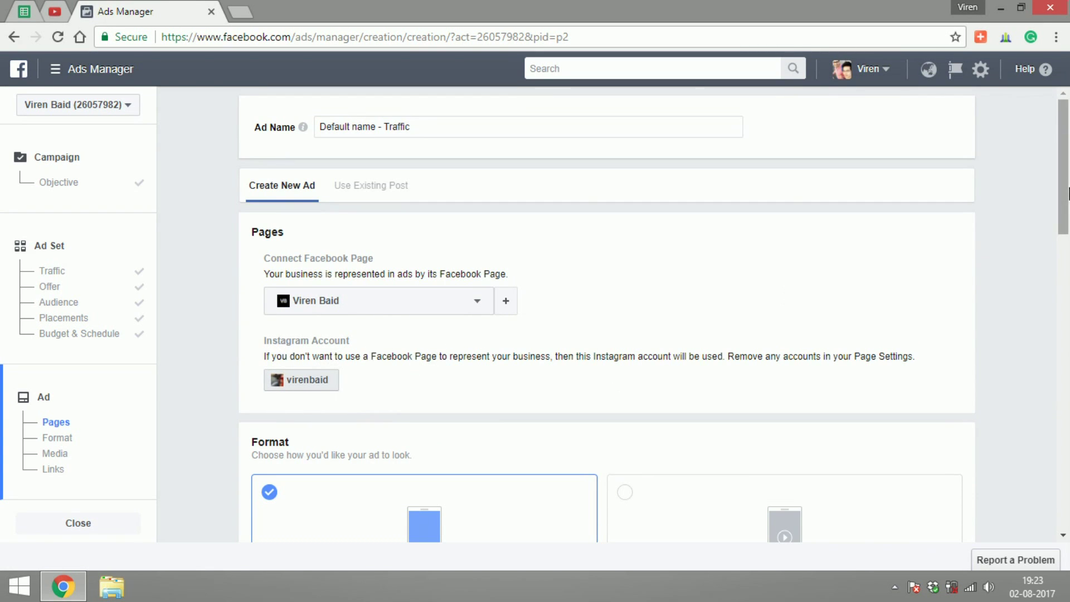
Upload the 1080 × 1920 Dubai Holiday Packages image and review its Instagram Story preview.
scroll(792, 297, down, 1)
scroll(814, 315, down, 2)
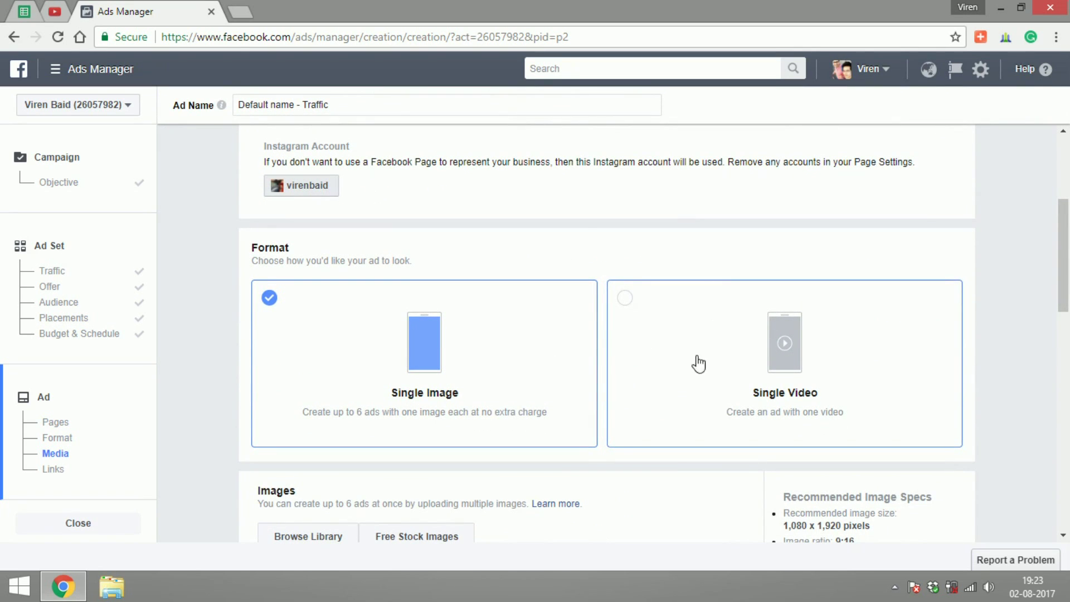
drag(1062, 252, 1062, 272)
scroll(903, 318, down, 3)
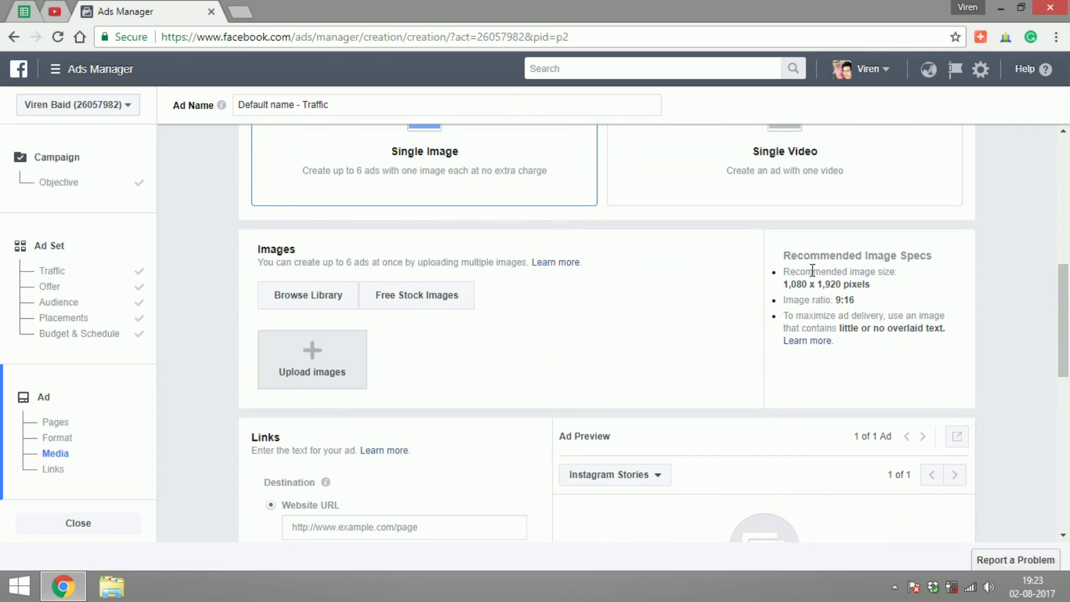
double_click(791, 284)
click(783, 298)
click(311, 369)
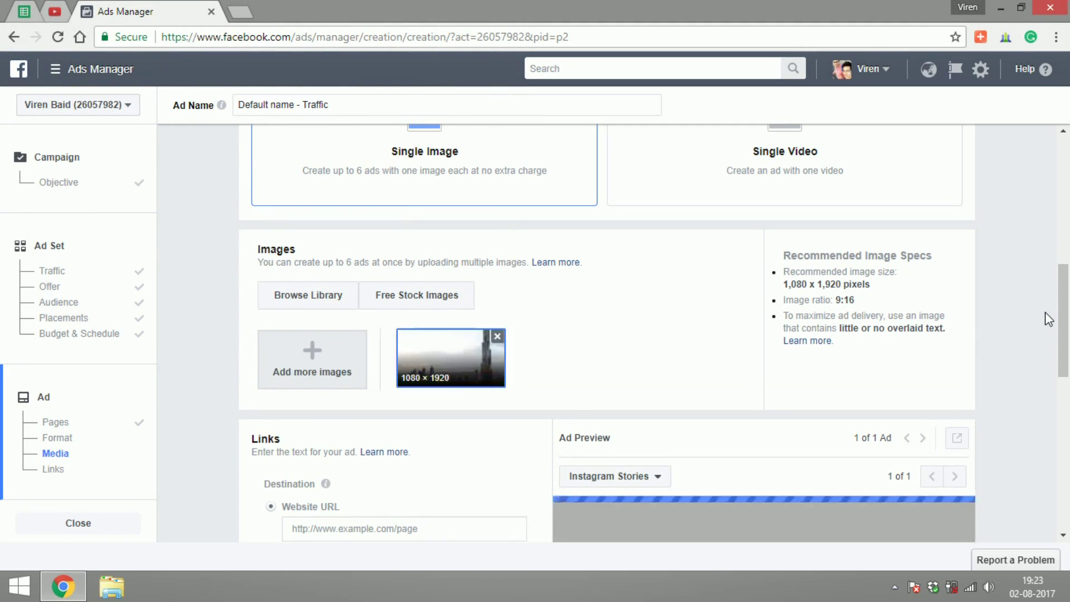
drag(1063, 310, 1068, 425)
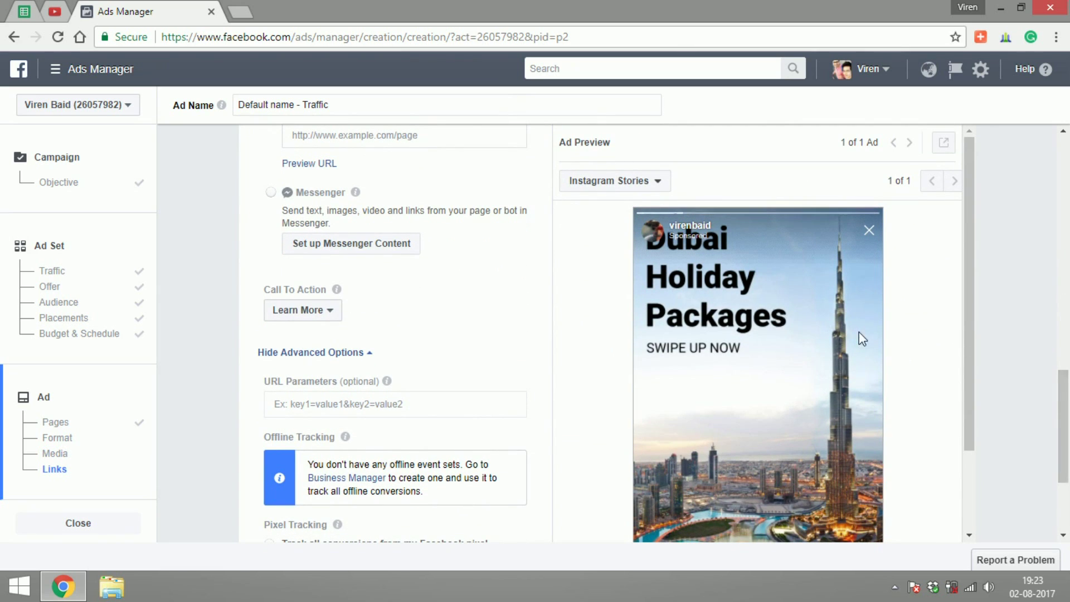
drag(964, 336, 968, 416)
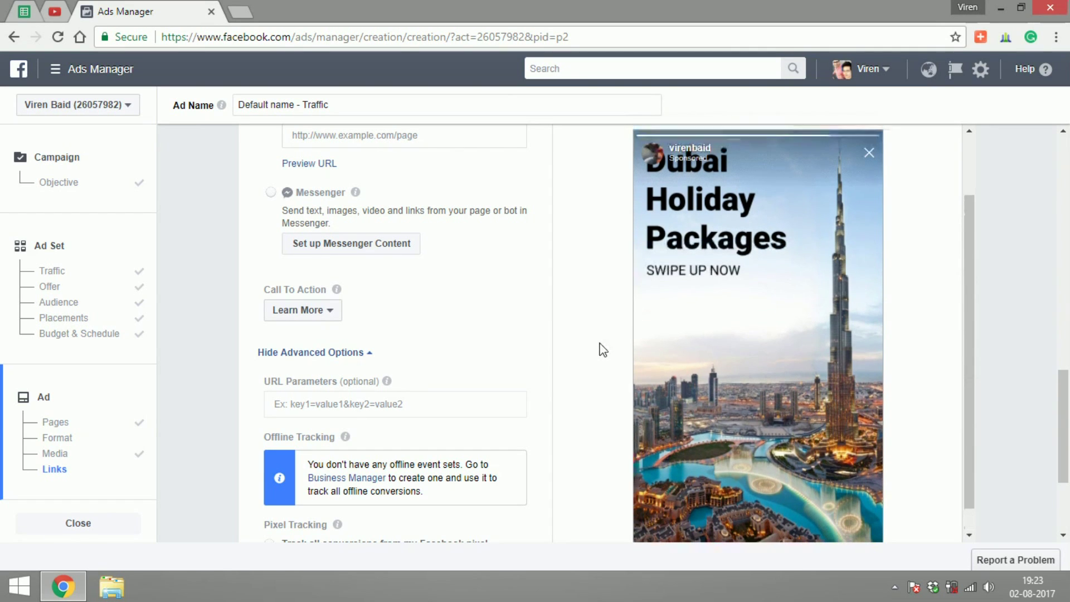
drag(970, 422, 973, 389)
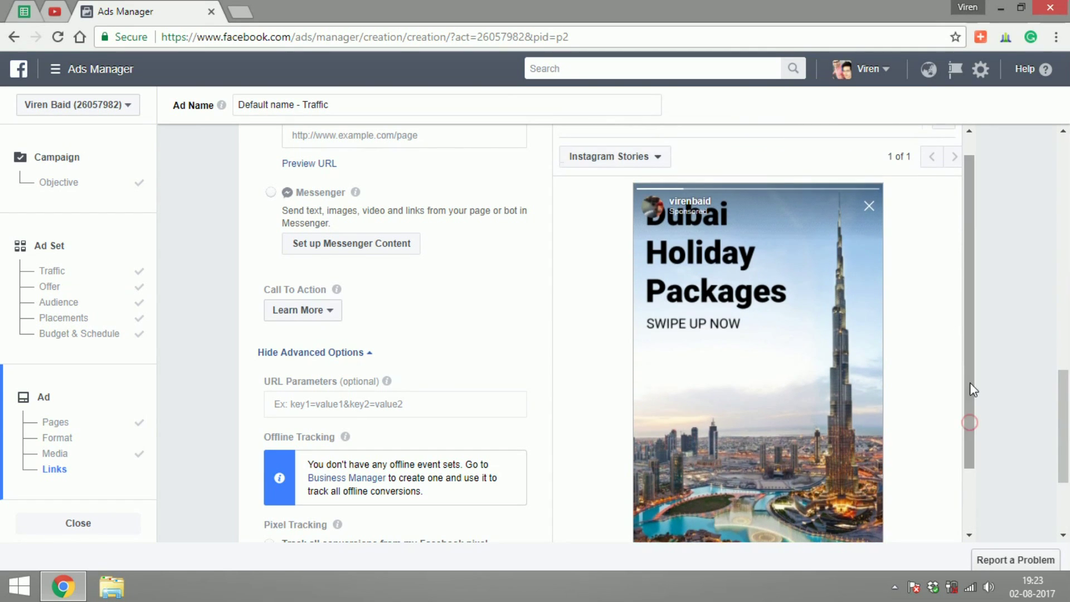
scroll(576, 386, up, 5)
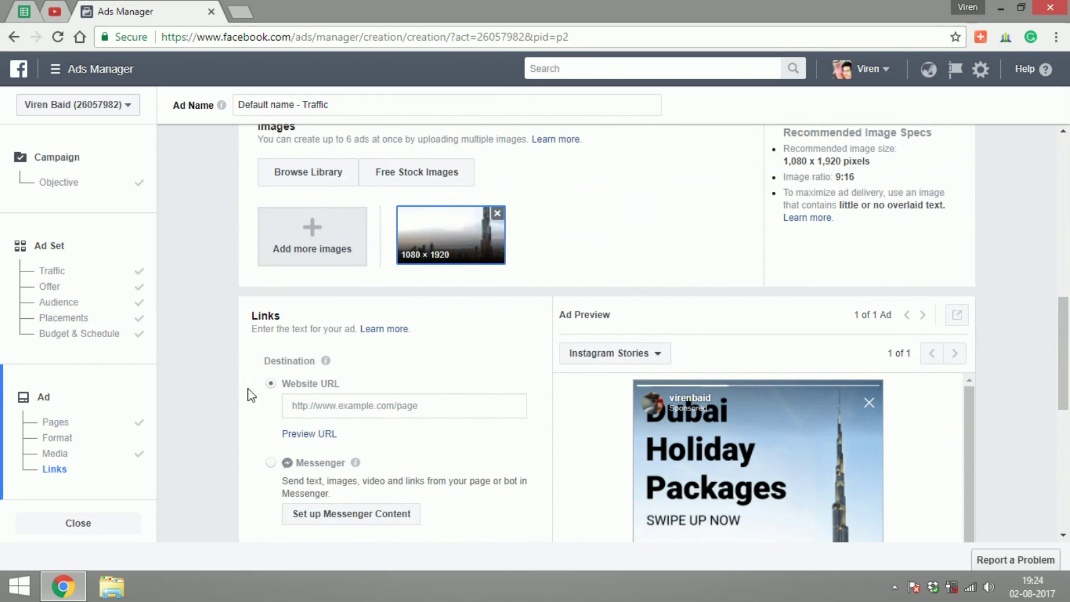
Set the ad's Website URL to the suggested advertiser site address.
click(310, 405)
click(313, 436)
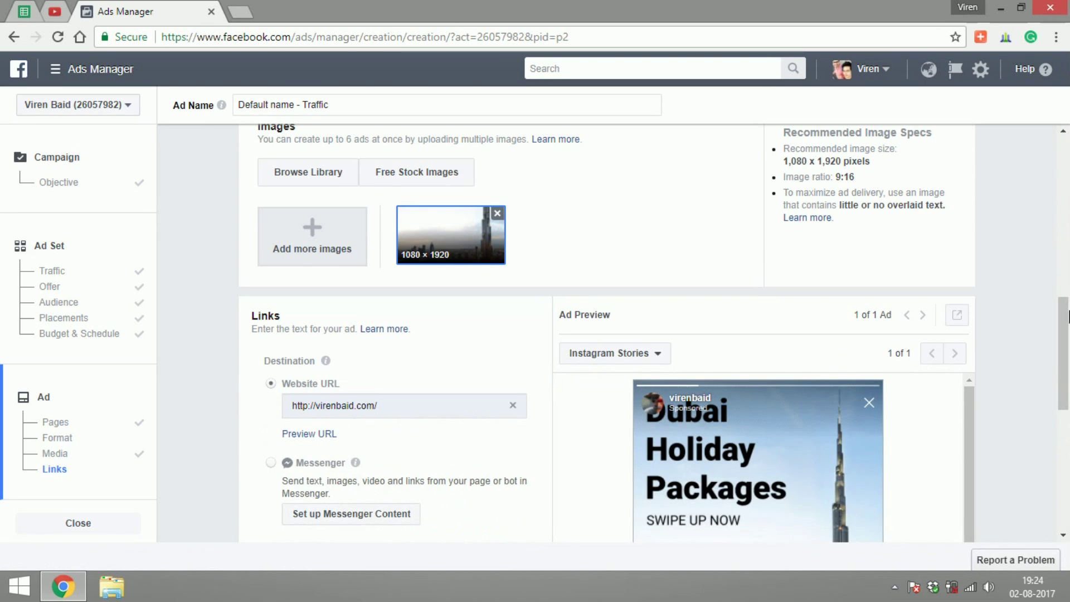
scroll(1064, 316, down, 3)
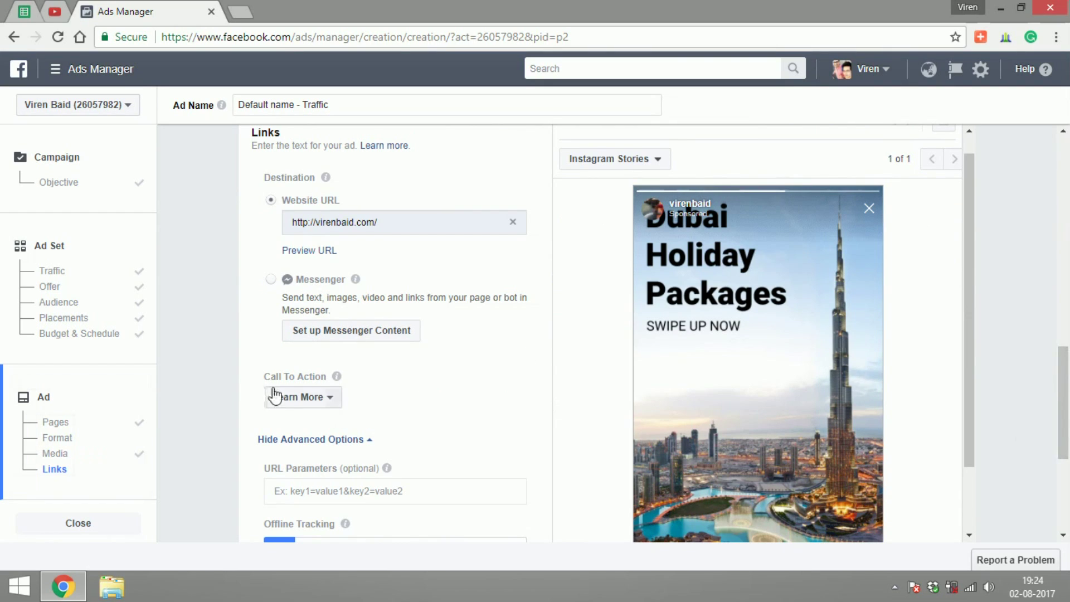
scroll(209, 416, down, 1)
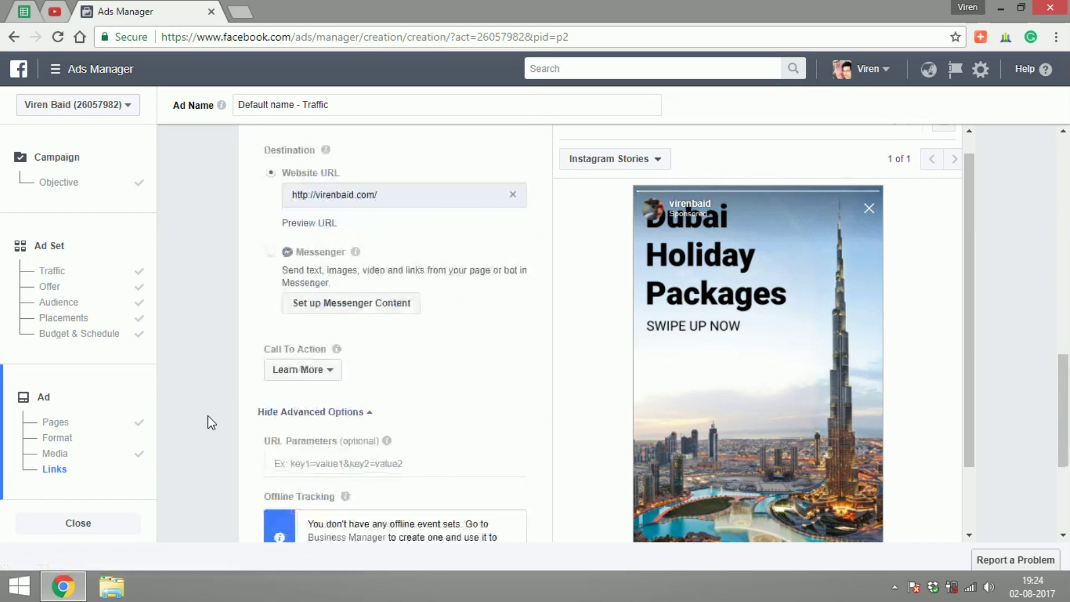
scroll(208, 416, down, 4)
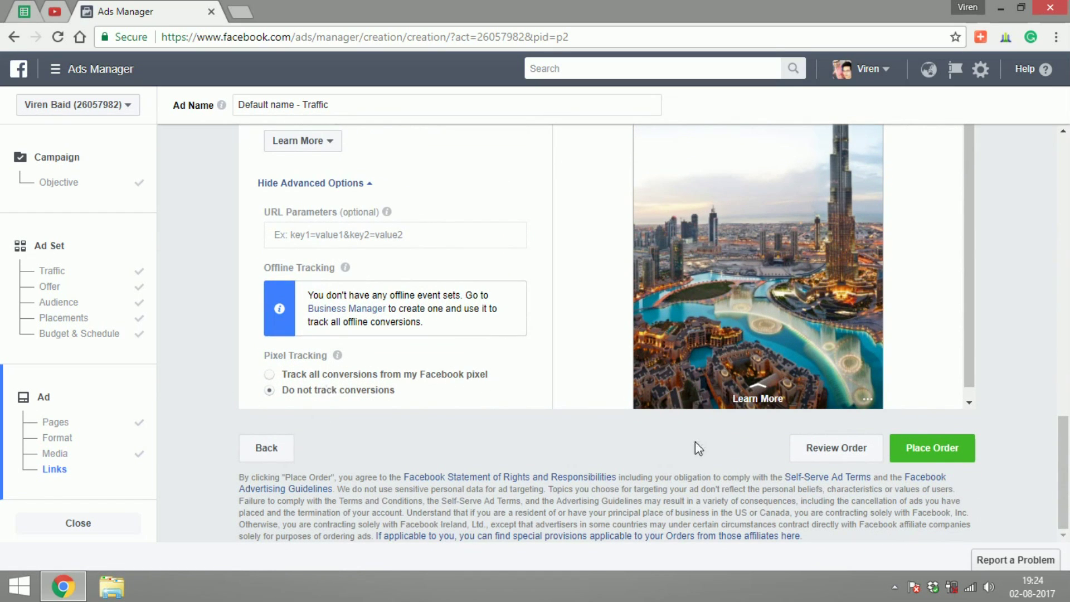
Place the order for the Instagram Stories Tutorial campaign.
click(930, 448)
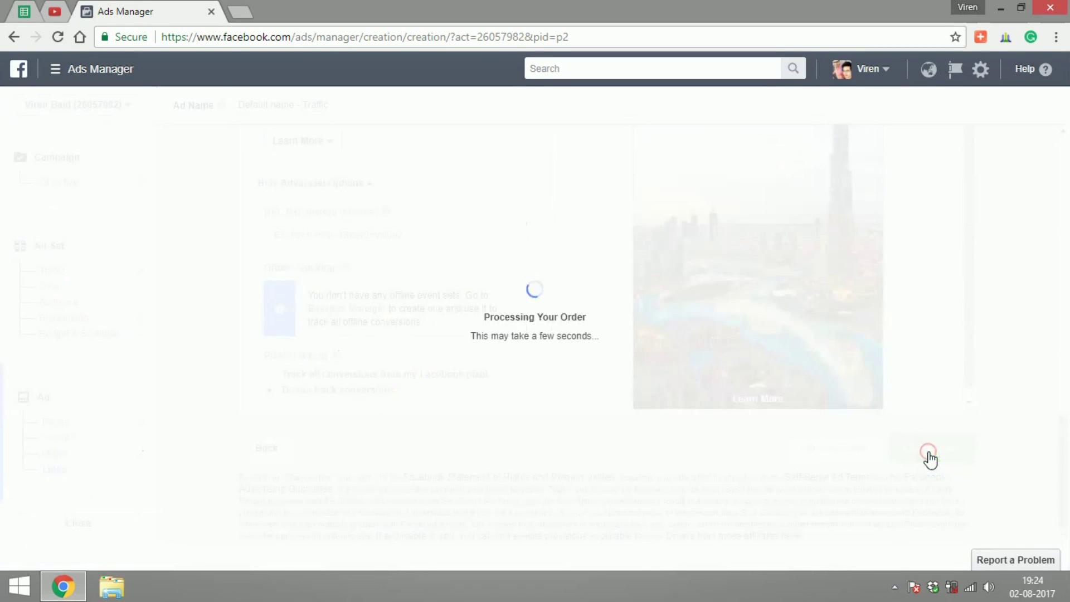